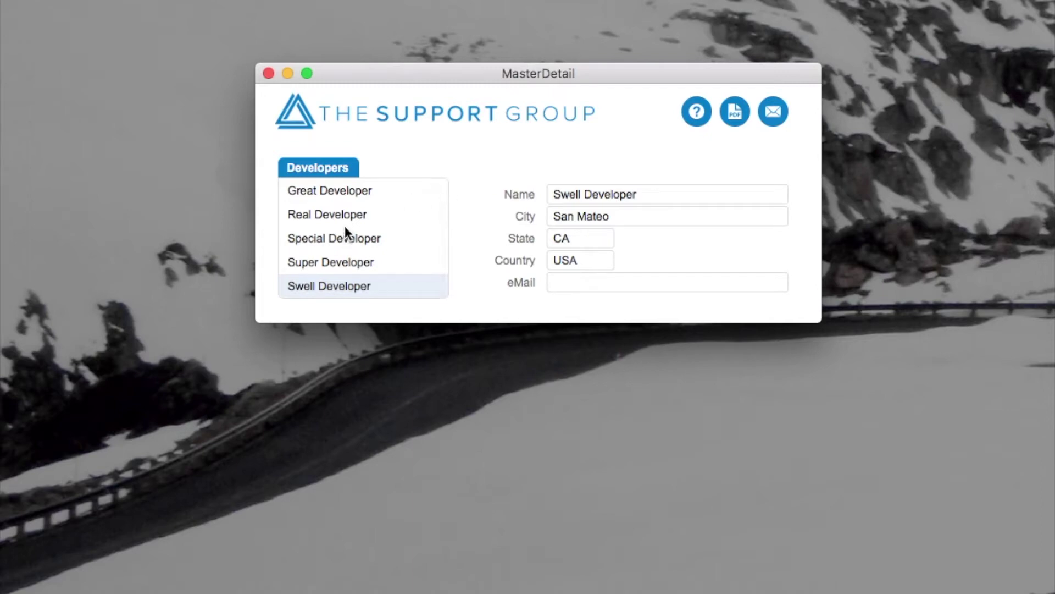
Switch the MasterDetail layout into Layout mode with Cmd+L.
{"action": "scroll", "coordinate": [344, 225], "scroll_direction": "down", "scroll_amount": 1}
{"action": "scroll", "coordinate": [341, 219], "scroll_direction": "up", "scroll_amount": 2}
{"action": "scroll", "coordinate": [341, 219], "scroll_direction": "down", "scroll_amount": 1}
{"action": "scroll", "coordinate": [341, 219], "scroll_direction": "up", "scroll_amount": 1}
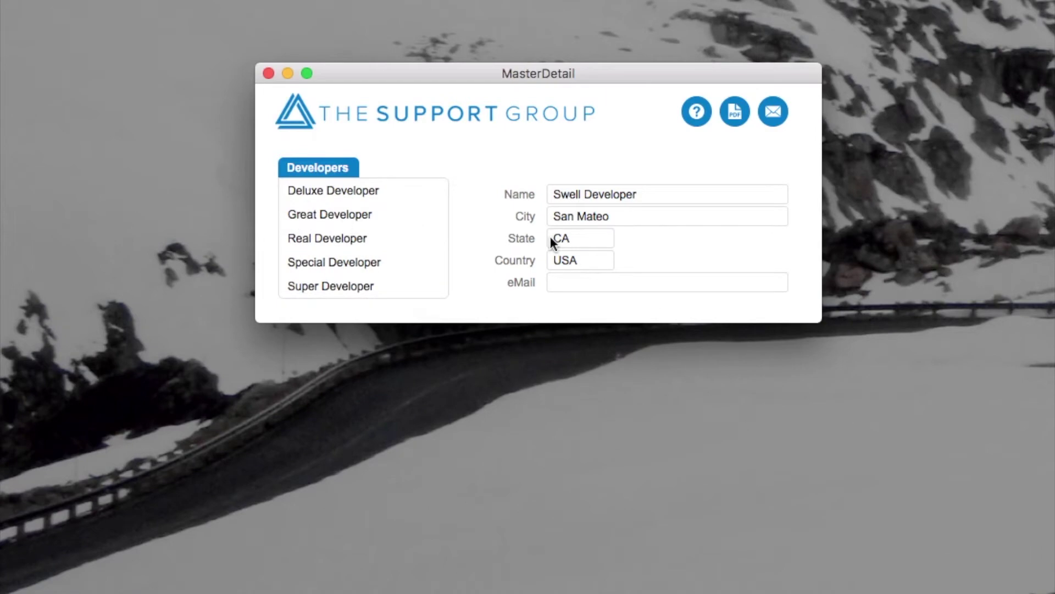
{"action": "key", "text": "super+l"}
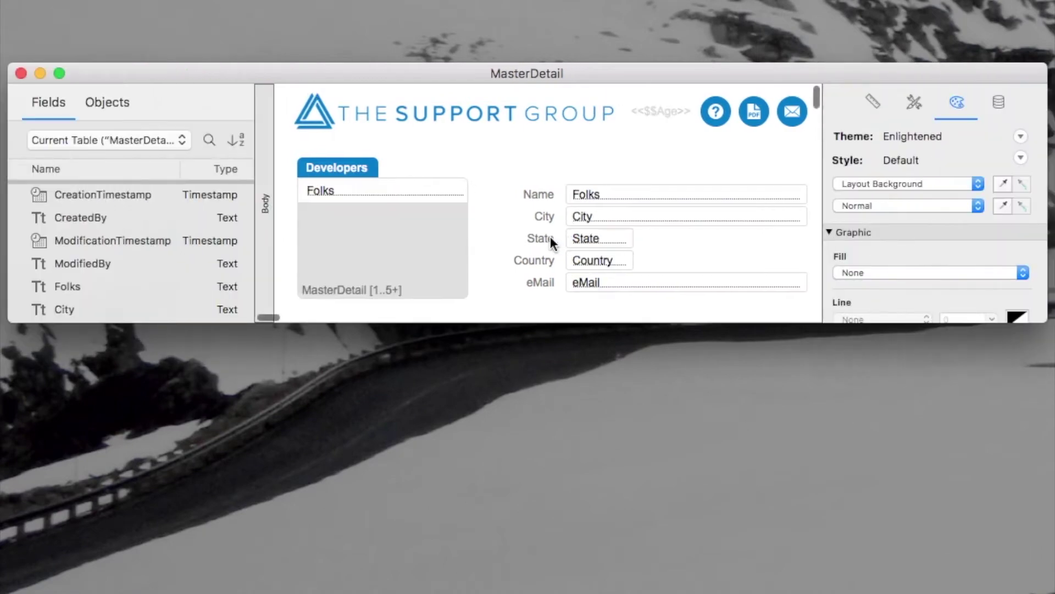
Check the Developers portal's Show records from tables, cancel without changes, and return to Browse mode.
{"action": "double_click", "coordinate": [428, 223]}
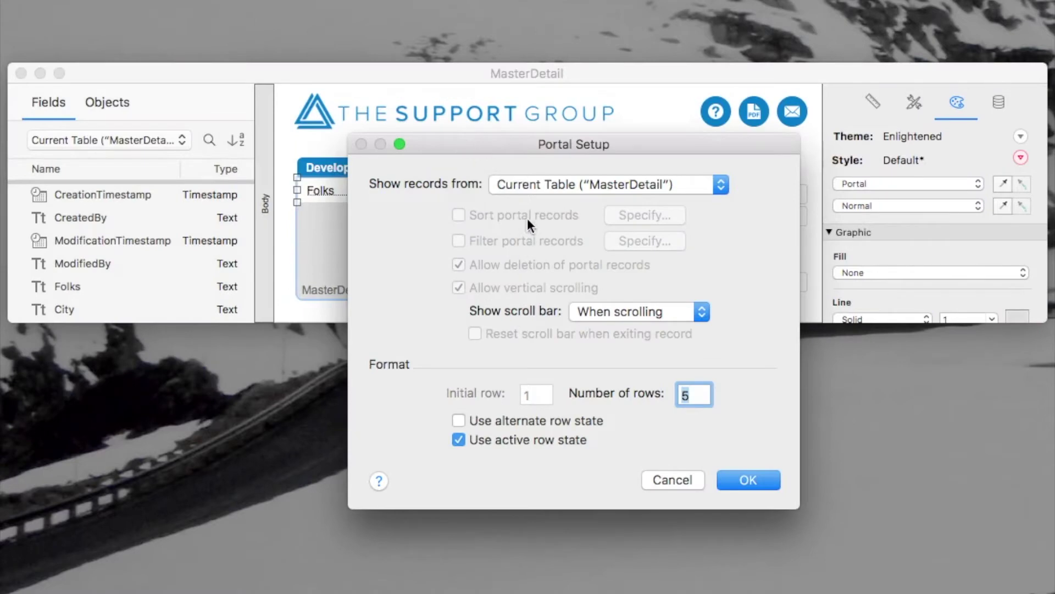
{"action": "left_click", "coordinate": [533, 184]}
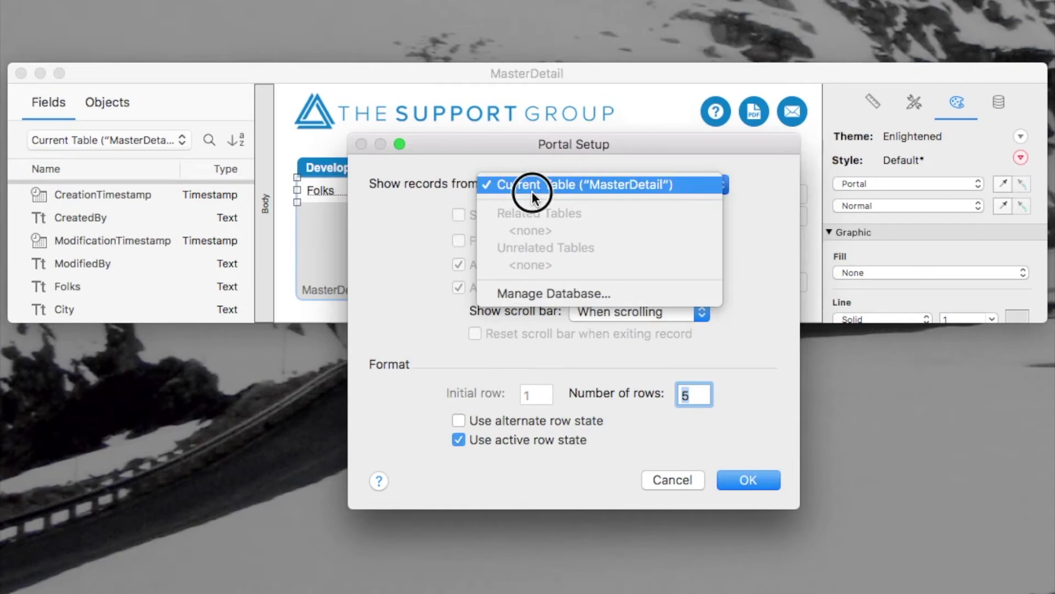
{"action": "left_click", "coordinate": [767, 259]}
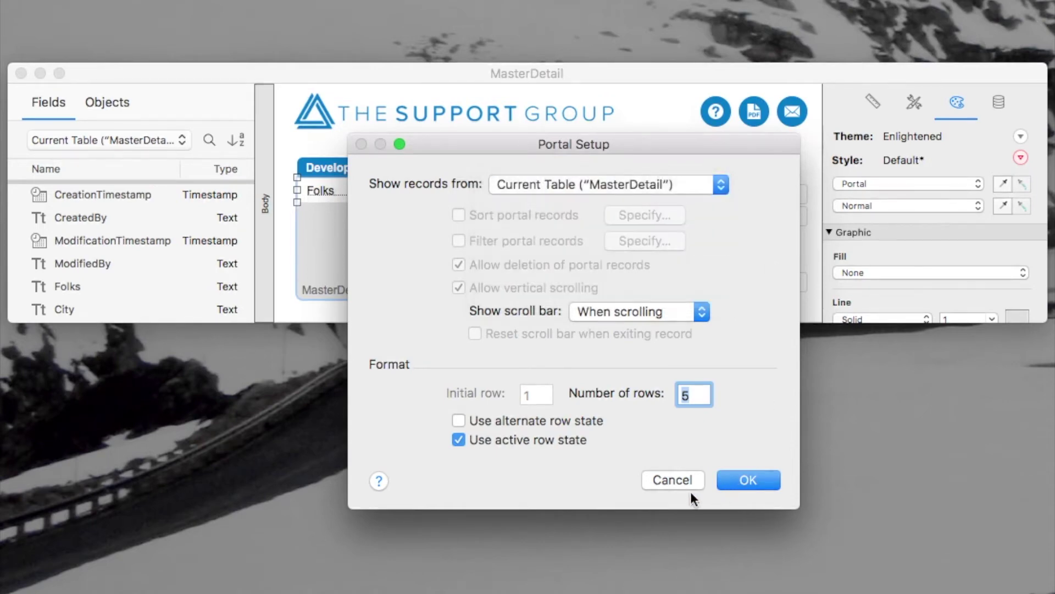
{"action": "left_click", "coordinate": [682, 479]}
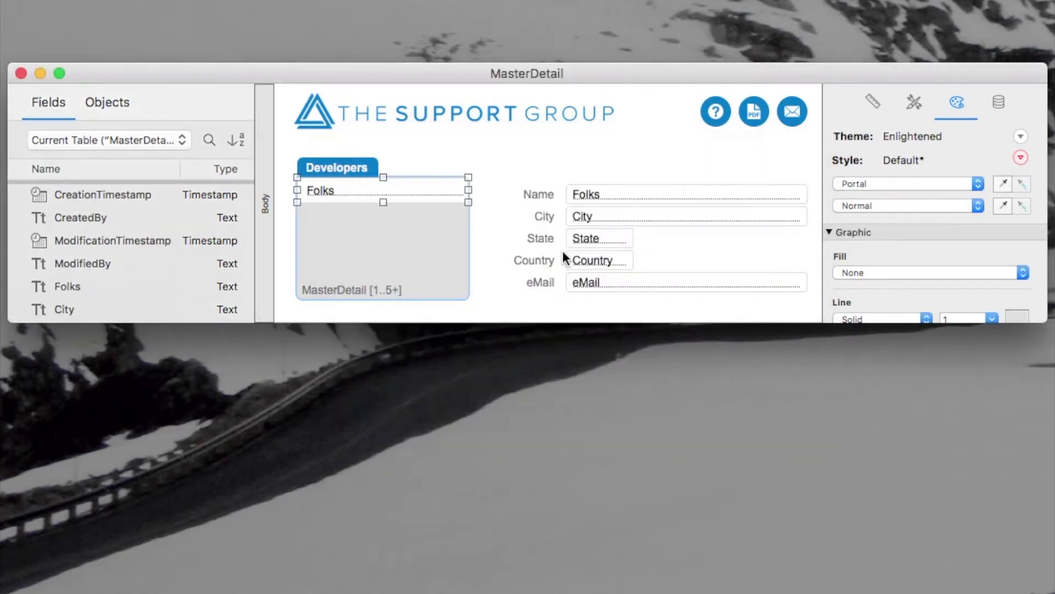
{"action": "key", "text": "super+b"}
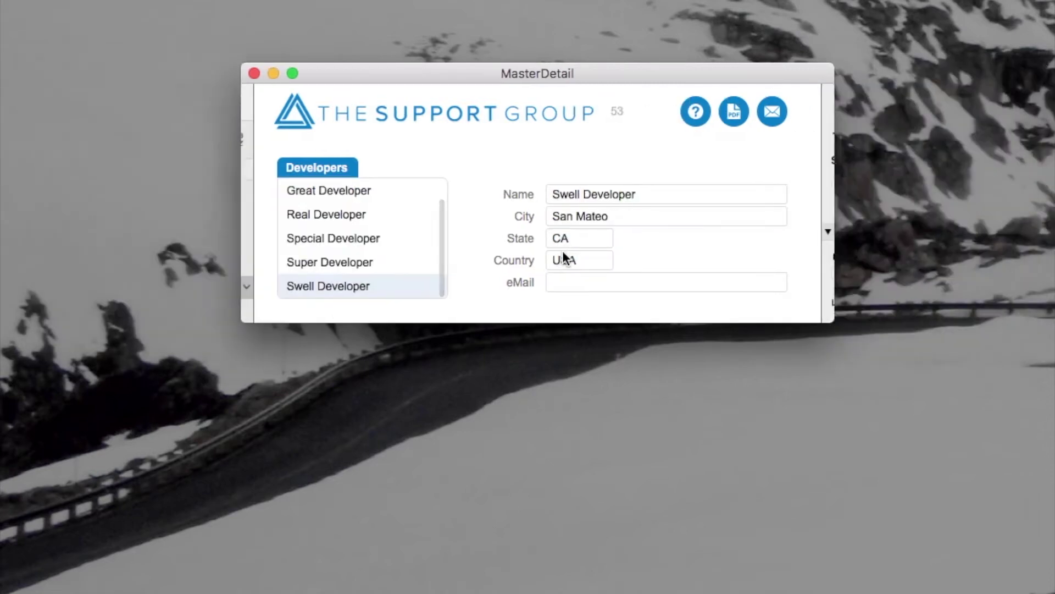
Show the status toolbar, enlarge the MasterDetail window, and select Swell Developer's Name field.
{"action": "key", "text": "super+alt+s"}
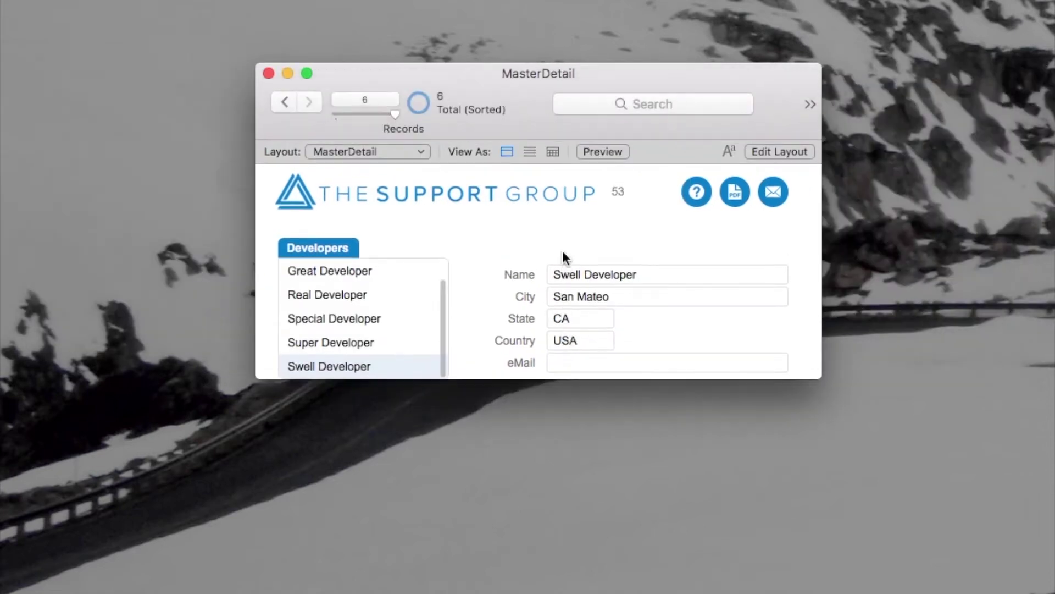
{"action": "left_click_drag", "start_coordinate": [817, 378], "coordinate": [835, 421]}
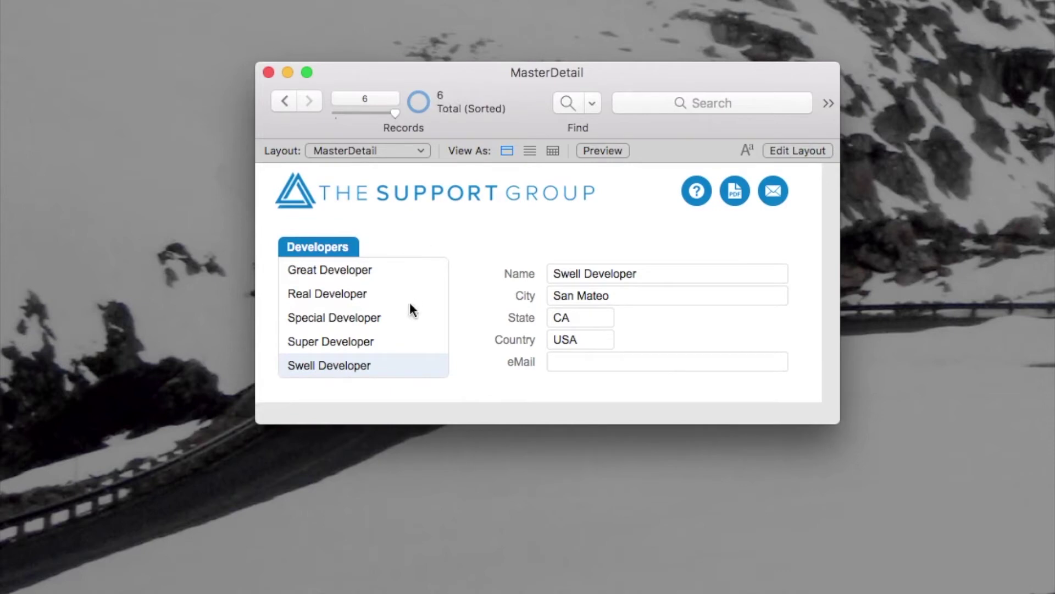
{"action": "scroll", "coordinate": [361, 276], "scroll_direction": "up", "scroll_amount": 2}
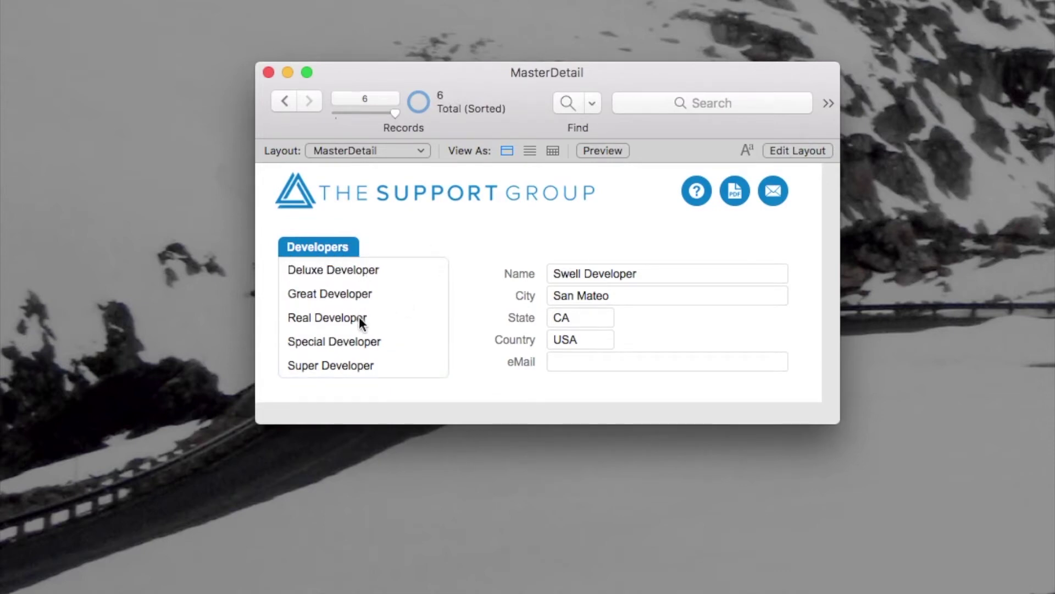
{"action": "scroll", "coordinate": [374, 355], "scroll_direction": "down", "scroll_amount": 2}
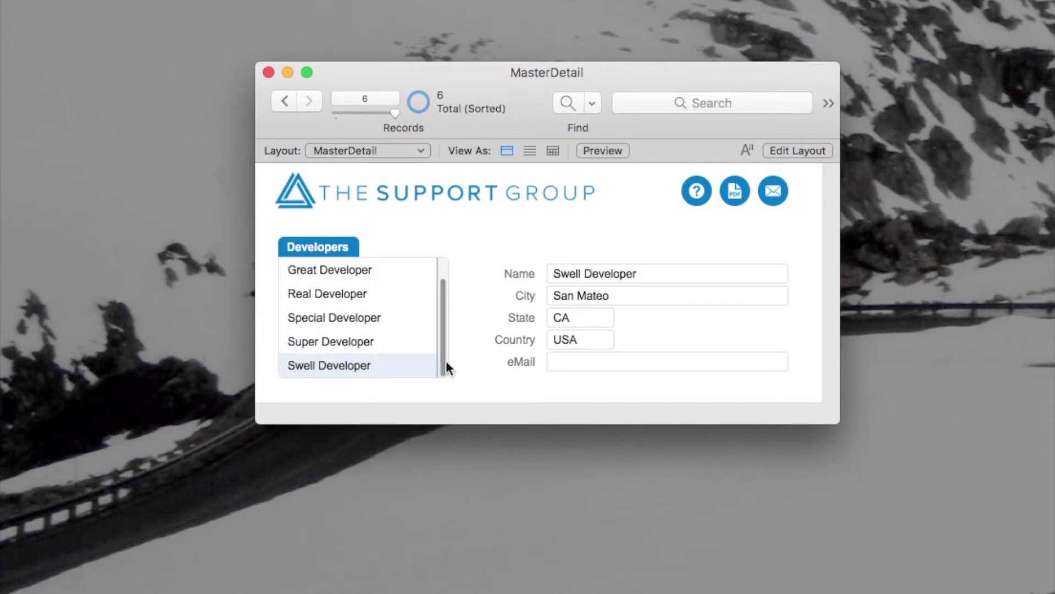
{"action": "left_click", "coordinate": [477, 353]}
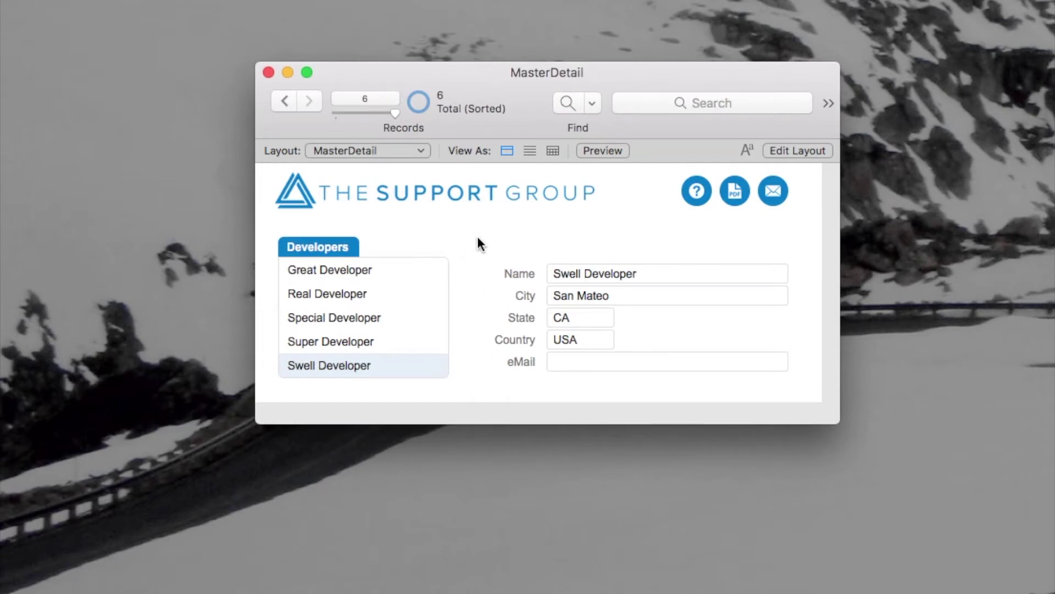
{"action": "left_click", "coordinate": [633, 273]}
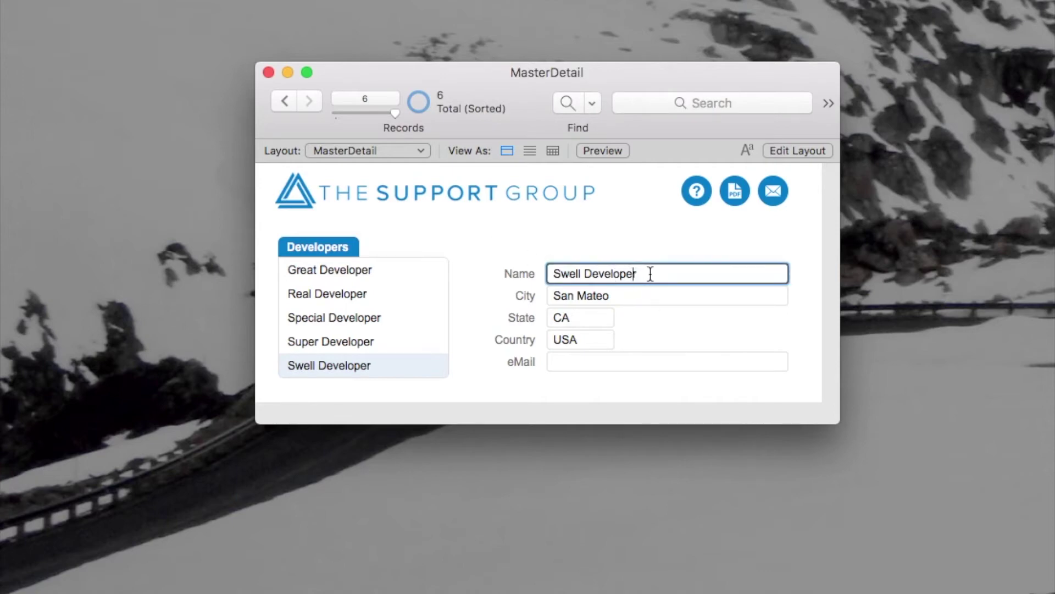
Find records matching 'Swell Developer' from the Name field, then show all records again.
{"action": "right_click", "coordinate": [651, 274]}
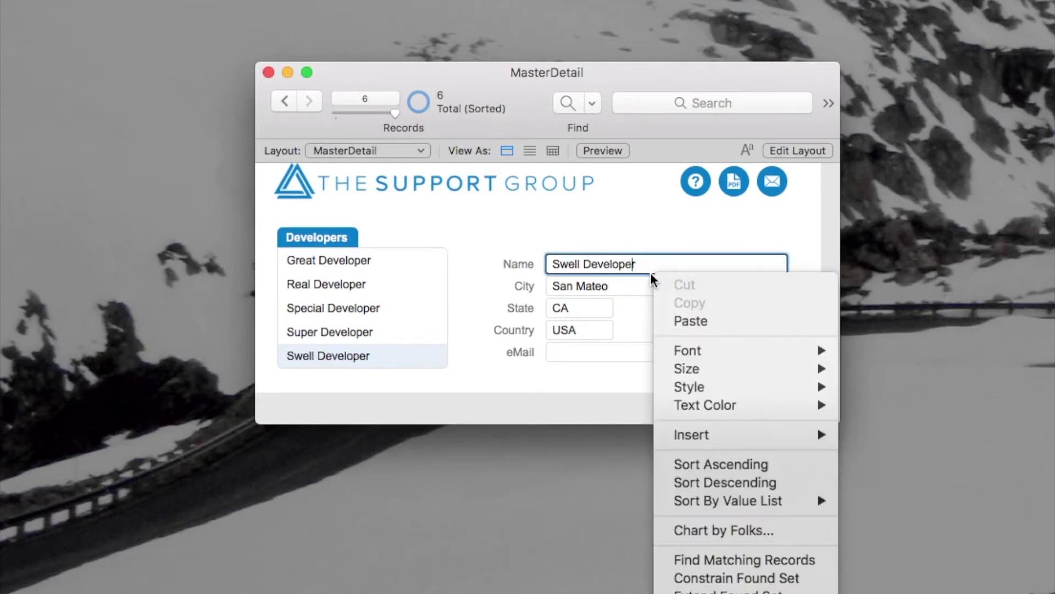
{"action": "left_click", "coordinate": [722, 564]}
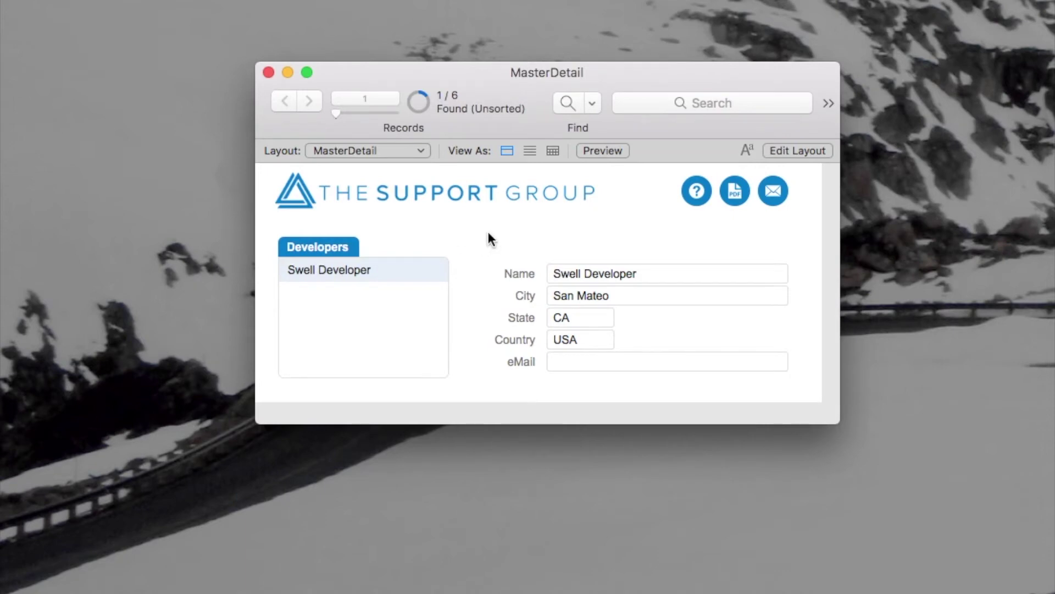
{"action": "key", "text": "super+j"}
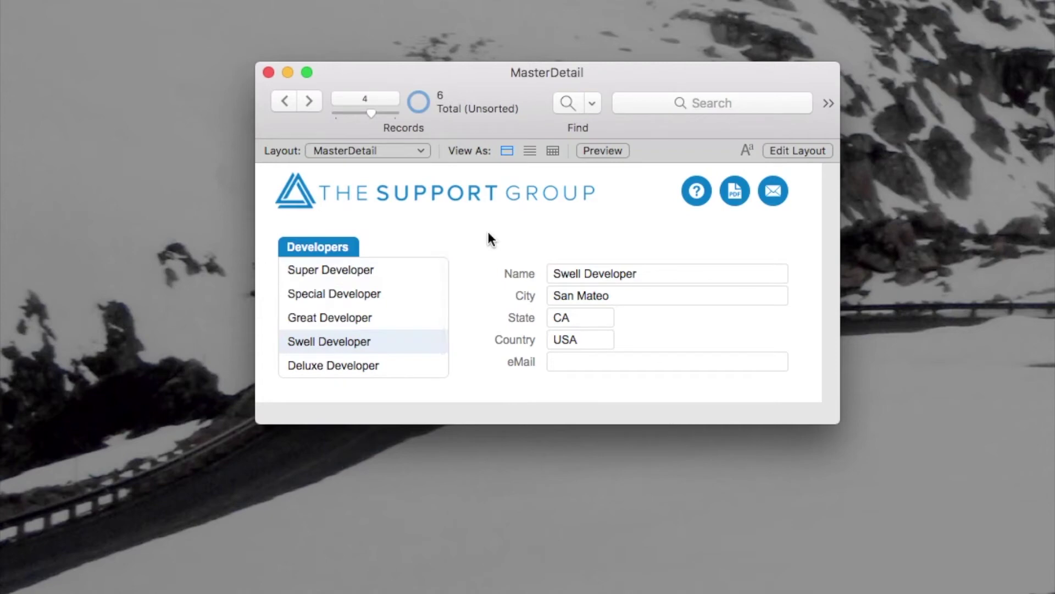
Sort all six developer records by the Folks field.
{"action": "scroll", "coordinate": [357, 324], "scroll_direction": "down", "scroll_amount": 1}
{"action": "scroll", "coordinate": [357, 325], "scroll_direction": "up", "scroll_amount": 1}
{"action": "scroll", "coordinate": [357, 325], "scroll_direction": "down", "scroll_amount": 1}
{"action": "left_click", "coordinate": [451, 236]}
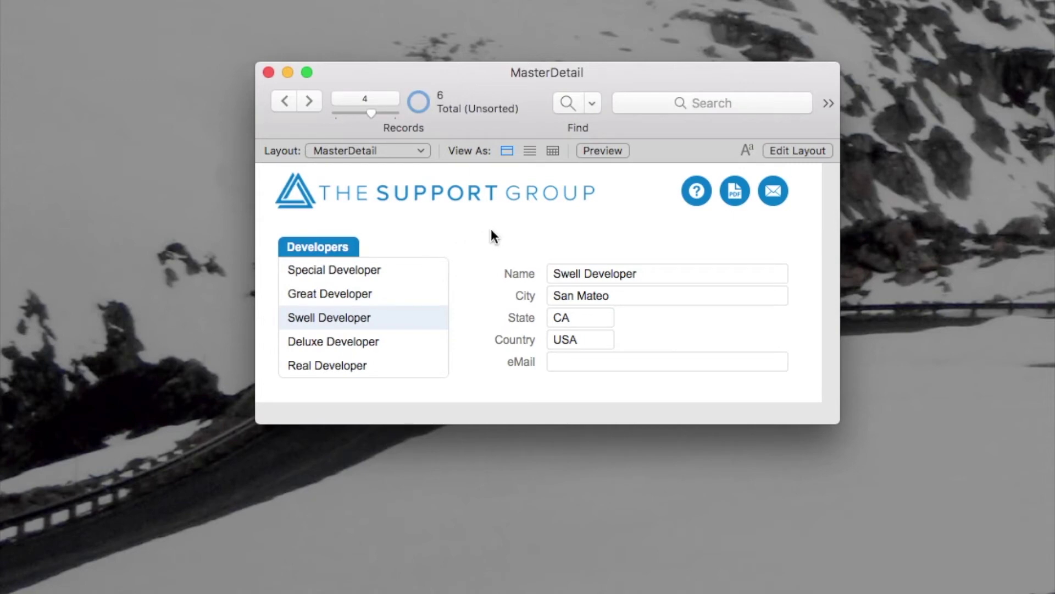
{"action": "key", "text": "super+s"}
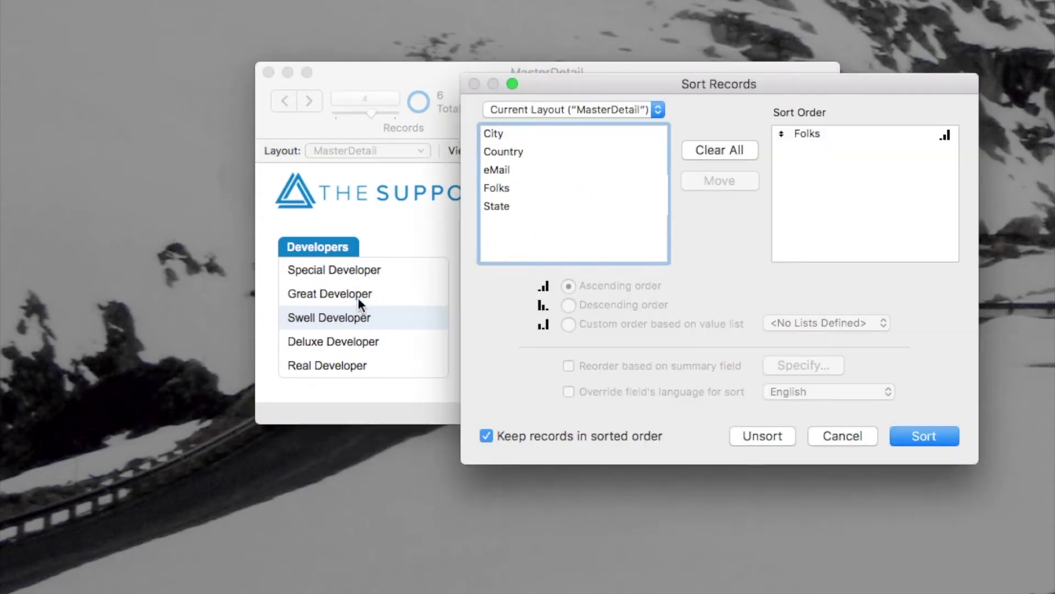
{"action": "left_click", "coordinate": [925, 428]}
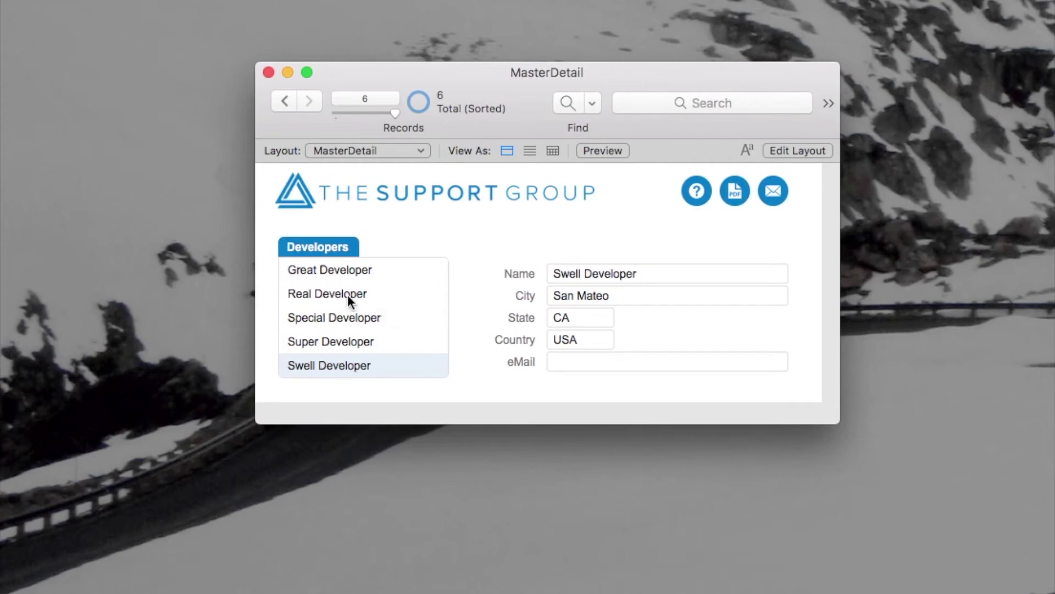
View Real, Special, Super and Great Developer's details from the portal, then return to Layout mode.
{"action": "left_click", "coordinate": [328, 294]}
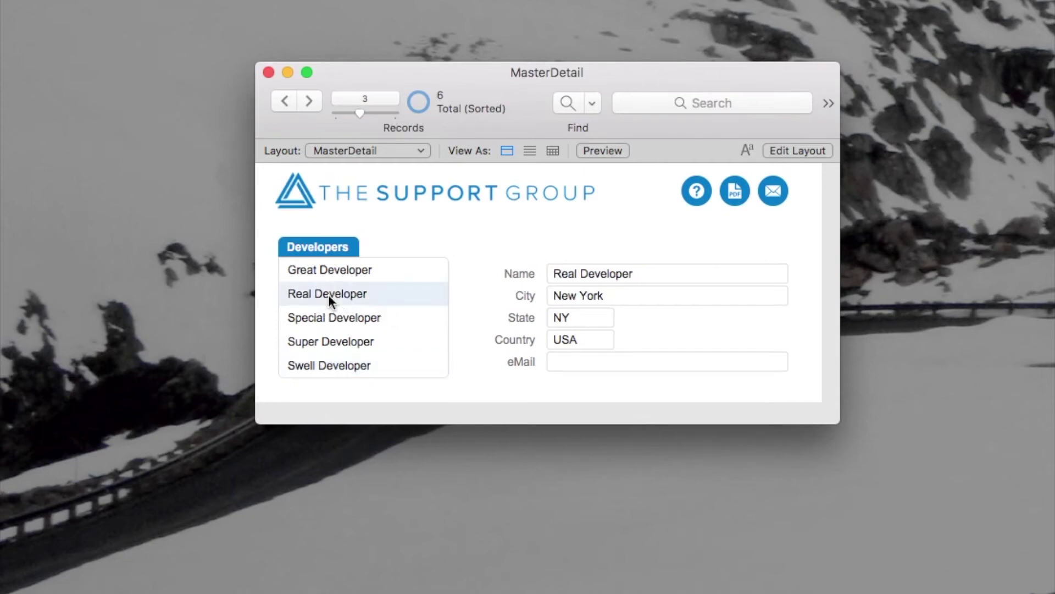
{"action": "left_click", "coordinate": [325, 319]}
{"action": "left_click", "coordinate": [325, 342]}
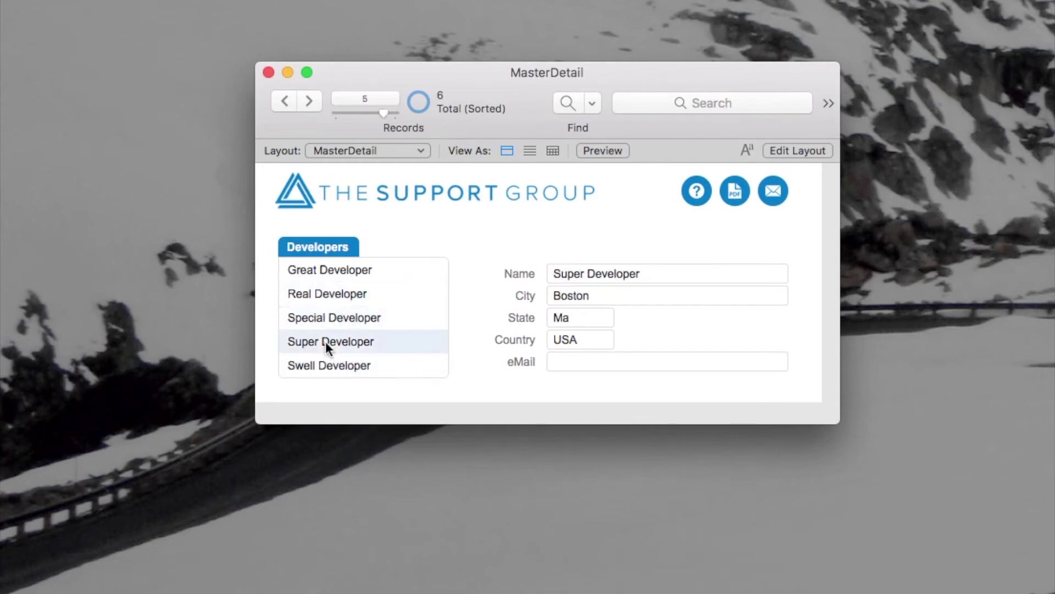
{"action": "left_click", "coordinate": [352, 275]}
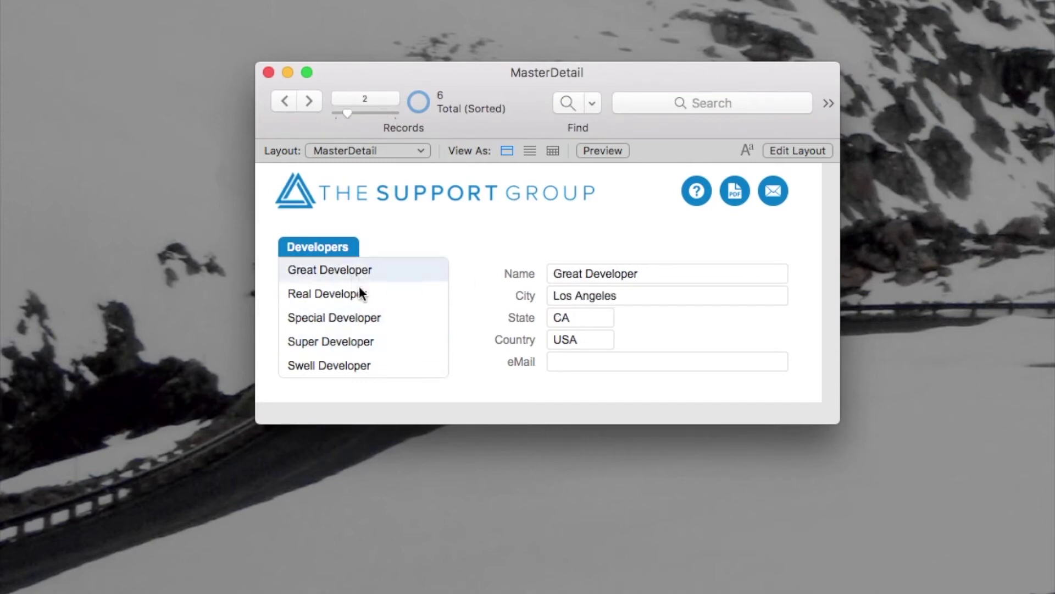
{"action": "left_click", "coordinate": [349, 307]}
{"action": "left_click", "coordinate": [352, 338]}
{"action": "left_click", "coordinate": [339, 297]}
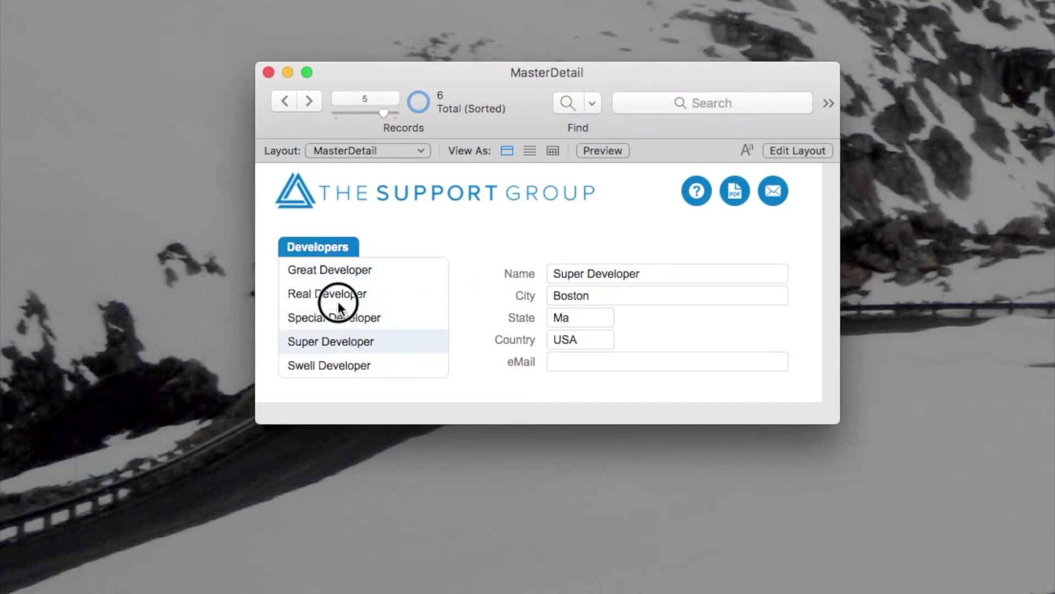
{"action": "left_click", "coordinate": [338, 269]}
{"action": "left_click", "coordinate": [355, 324]}
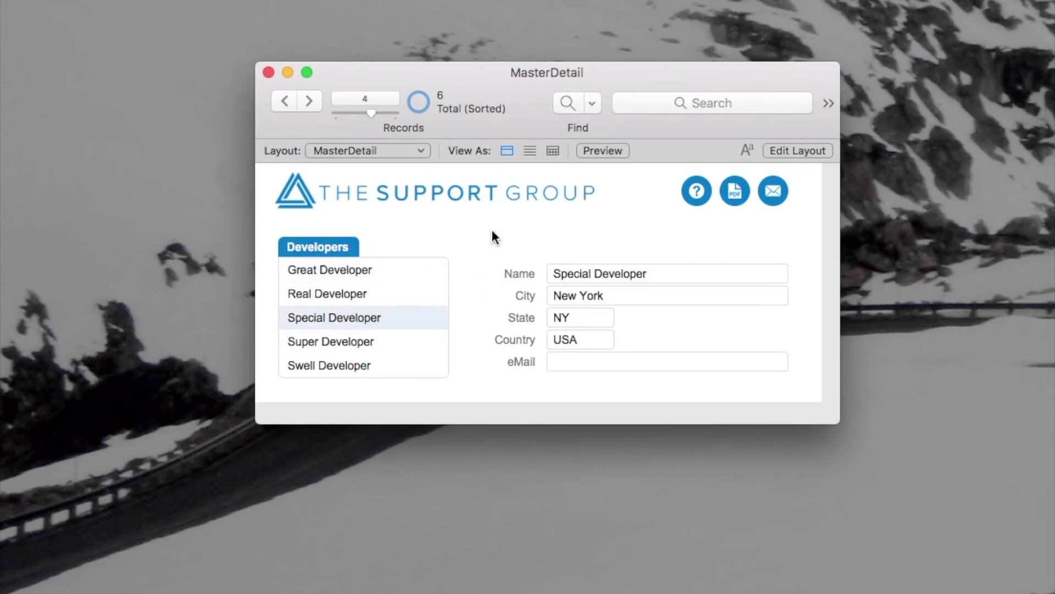
{"action": "key", "text": "super+l"}
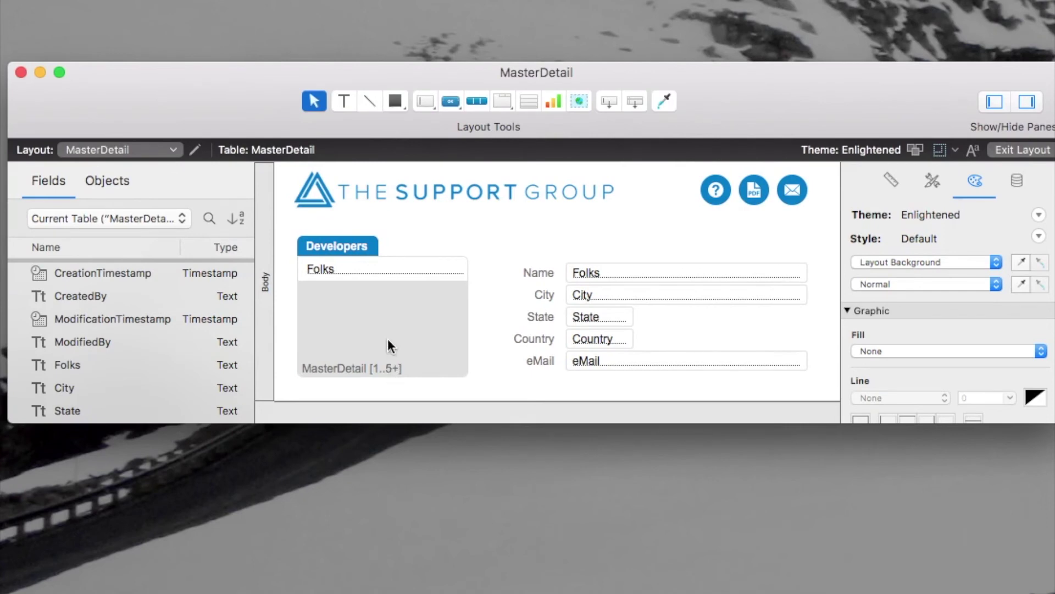
Open the Developers portal's setup and confirm it shows records from the current table, MasterDetail.
{"action": "left_click_drag", "start_coordinate": [362, 71], "coordinate": [359, 65]}
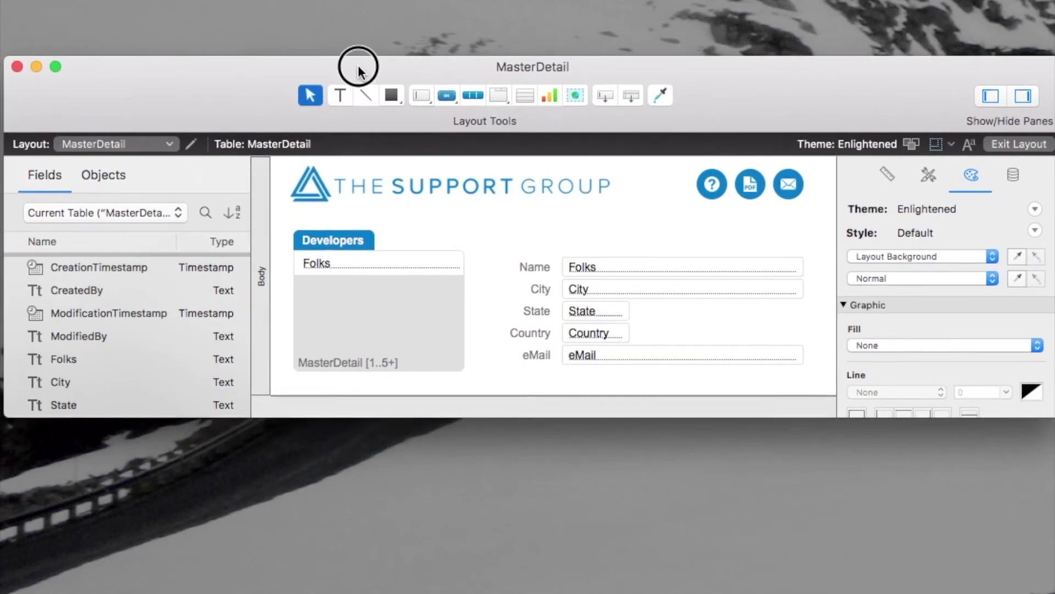
{"action": "double_click", "coordinate": [350, 336]}
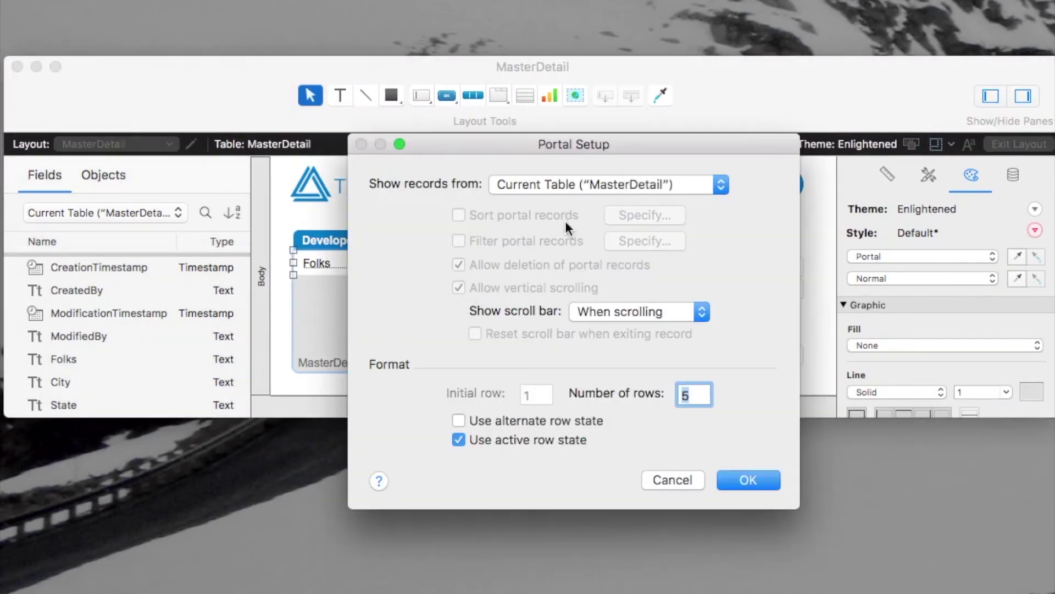
{"action": "left_click", "coordinate": [517, 187]}
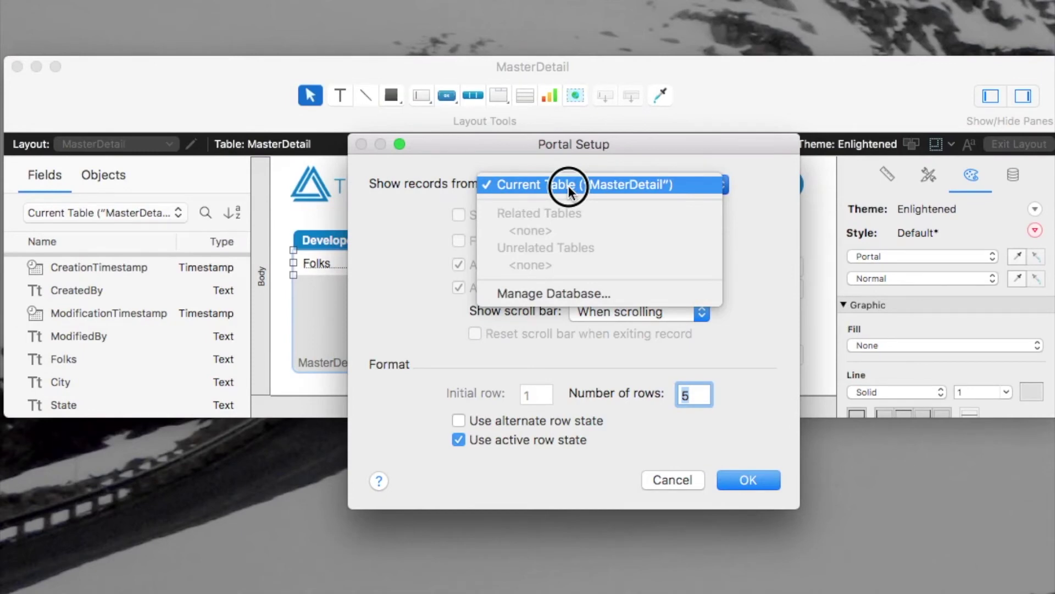
{"action": "left_click", "coordinate": [431, 206]}
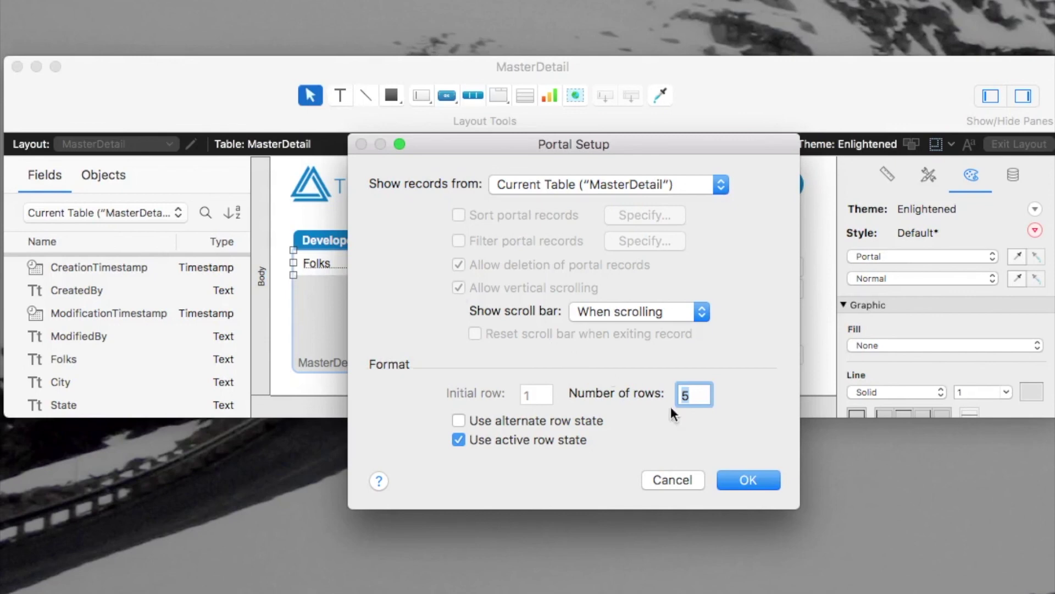
Confirm Portal Setup with OK, keeping the current-table source and 5 rows.
{"action": "left_click", "coordinate": [763, 476]}
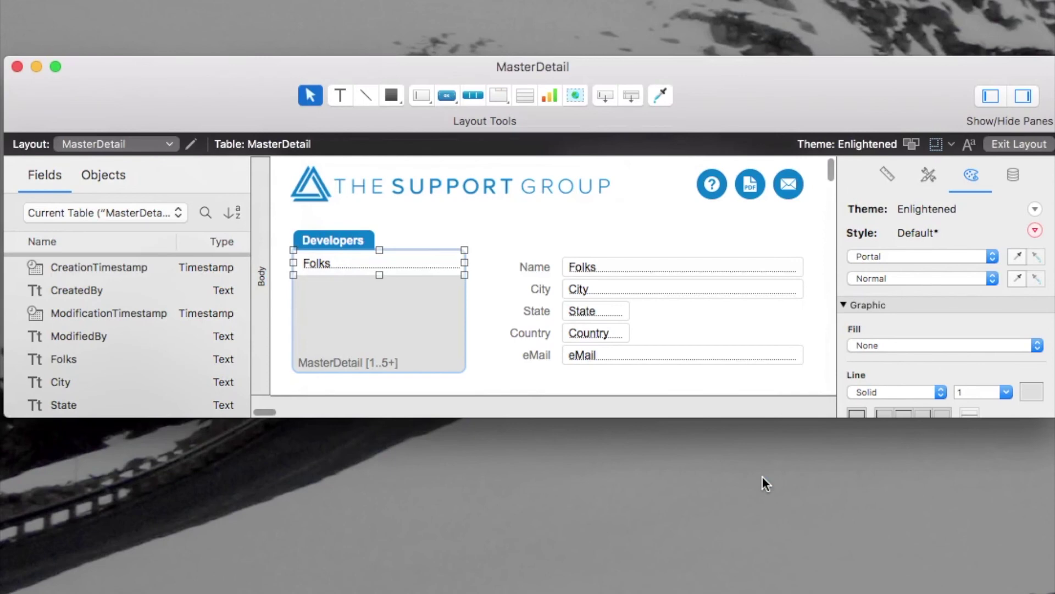